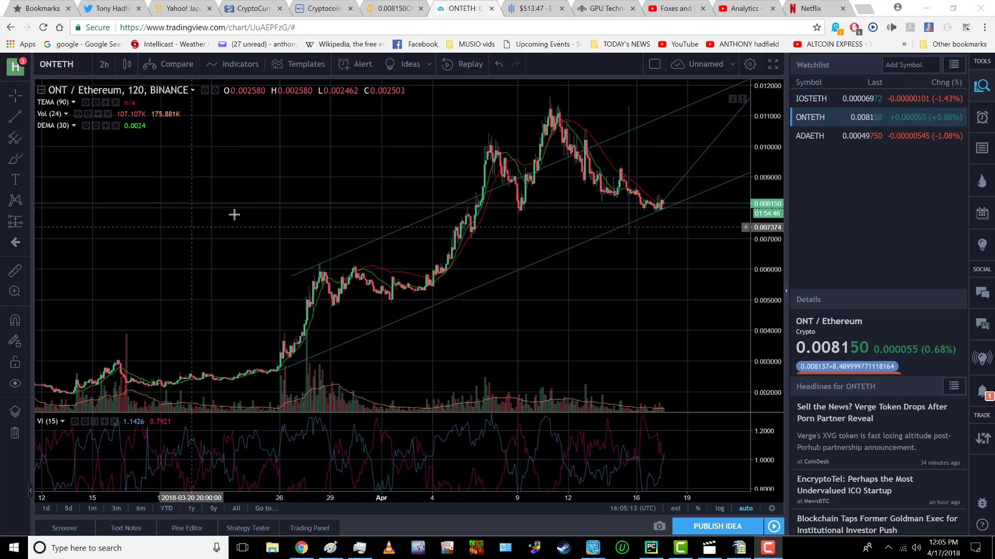
Step: Look over the Cardano/Ethereum chart, then return to the ONT/Ethereum chart
{"action": "left_click", "coordinate": [805, 140]}
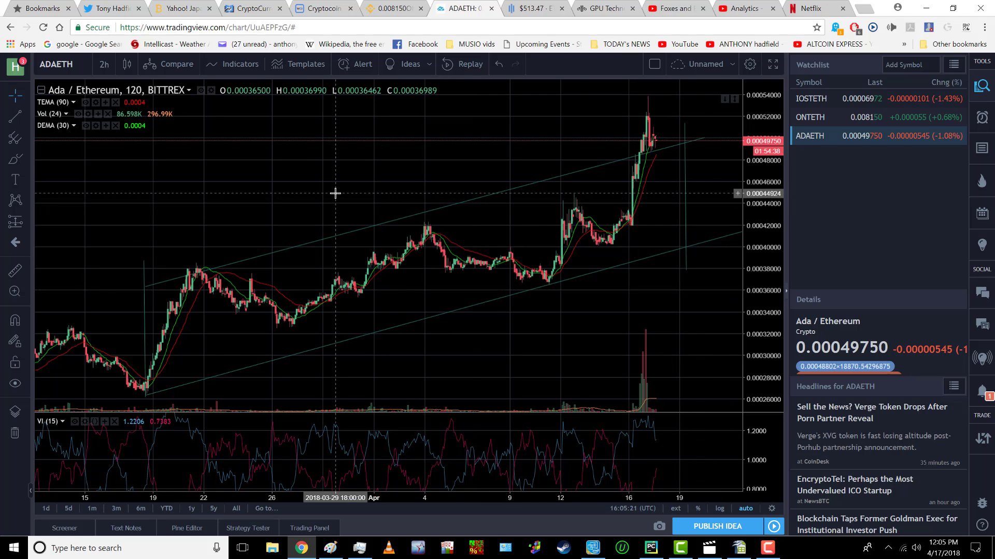
{"action": "scroll", "coordinate": [334, 193], "scroll_direction": "down", "scroll_amount": 1}
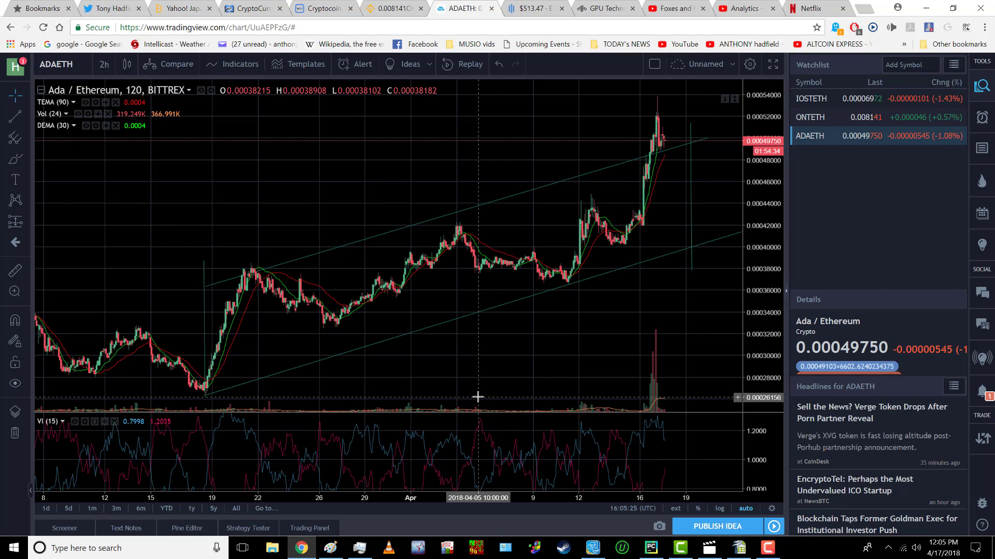
{"action": "scroll", "coordinate": [478, 398], "scroll_direction": "down", "scroll_amount": 1}
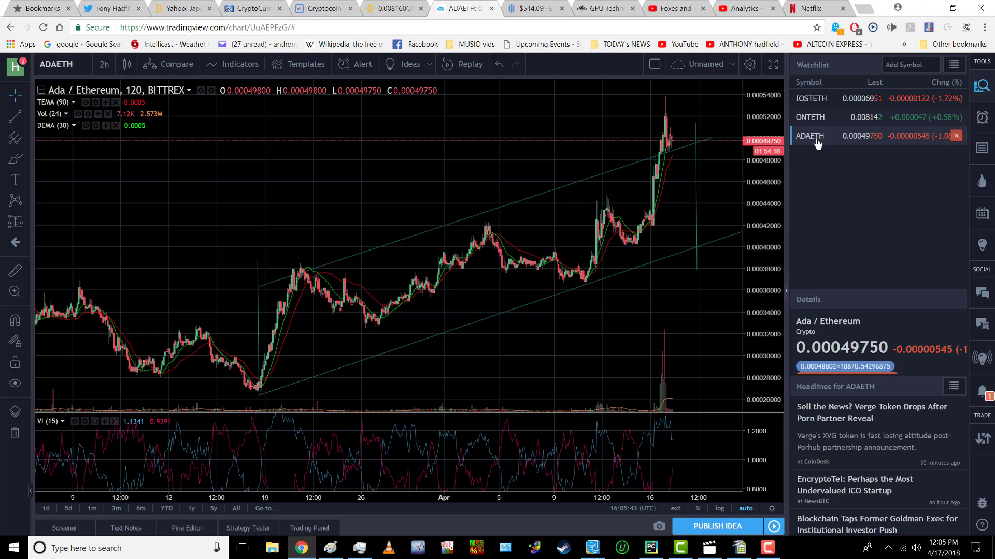
{"action": "left_click", "coordinate": [814, 121]}
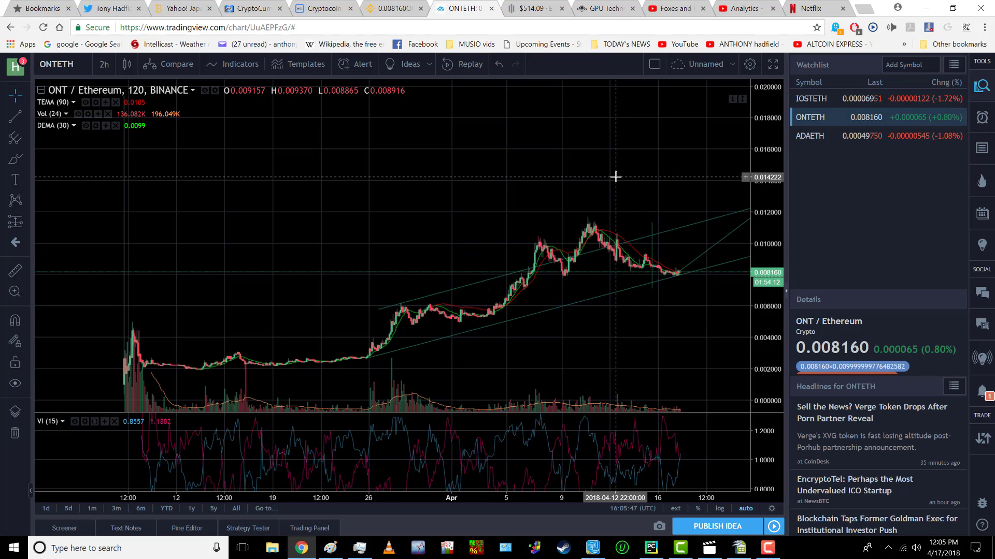
Step: Change the interval from 2 hours to 5-minute candles and adjust the chart zoom
{"action": "left_click", "coordinate": [102, 69]}
{"action": "left_click", "coordinate": [111, 126]}
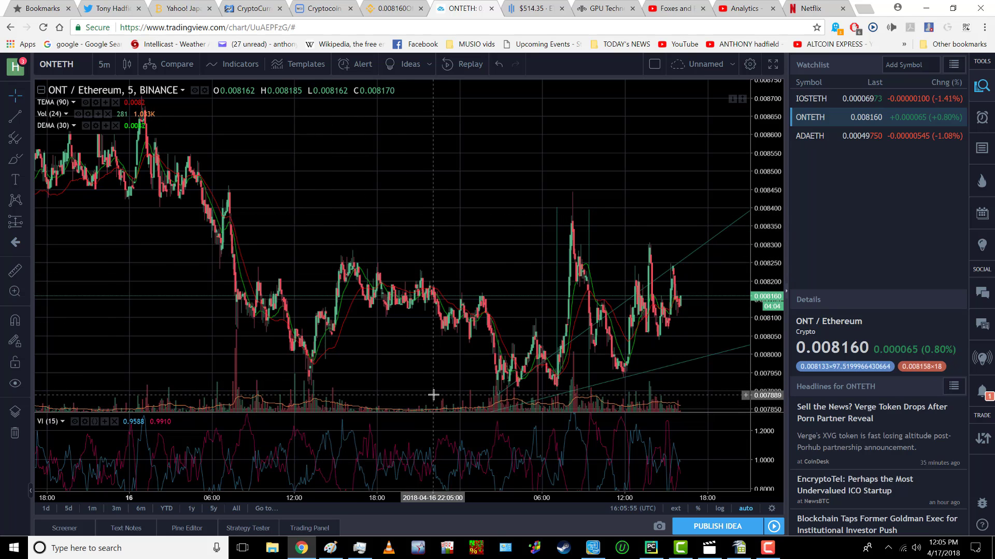
{"action": "scroll", "coordinate": [433, 395], "scroll_direction": "up", "scroll_amount": 2}
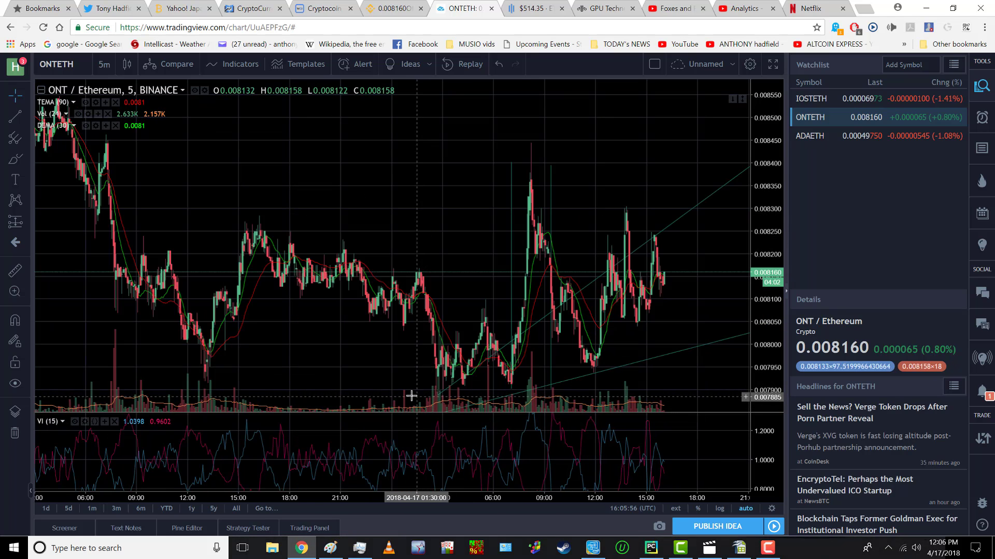
{"action": "scroll", "coordinate": [409, 397], "scroll_direction": "up", "scroll_amount": 1}
{"action": "scroll", "coordinate": [259, 371], "scroll_direction": "up", "scroll_amount": 1}
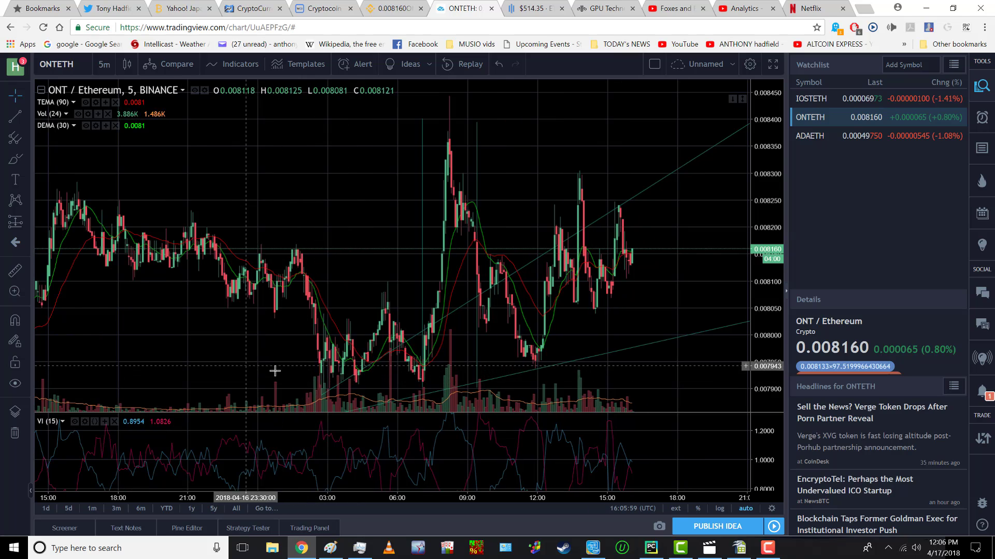
{"action": "scroll", "coordinate": [311, 373], "scroll_direction": "down", "scroll_amount": 2}
{"action": "scroll", "coordinate": [377, 382], "scroll_direction": "down", "scroll_amount": 1}
{"action": "scroll", "coordinate": [413, 395], "scroll_direction": "down", "scroll_amount": 1}
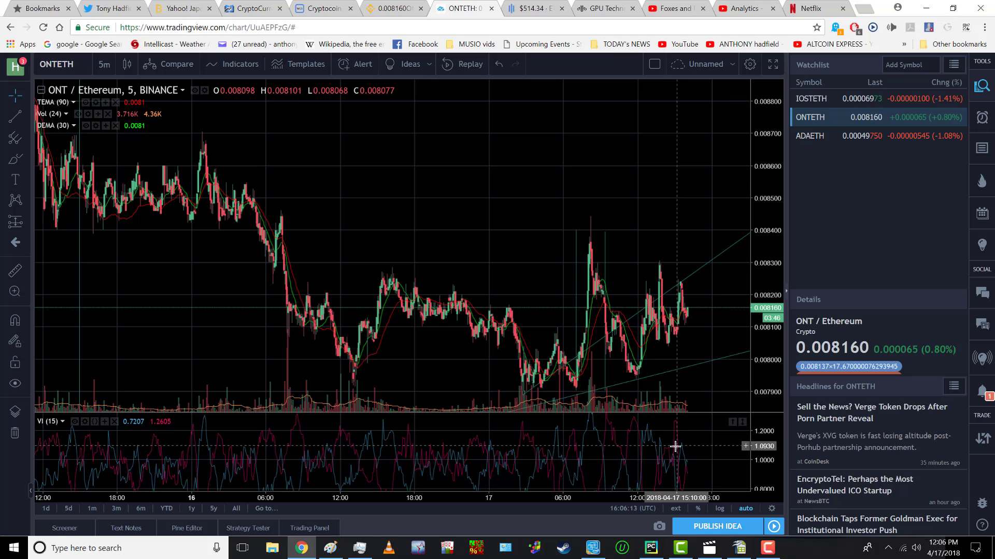
Step: Bring up BitCoin.sxc and drop display brightness from -21 to -60 in Intel graphics settings
{"action": "mouse_move", "coordinate": [740, 550]}
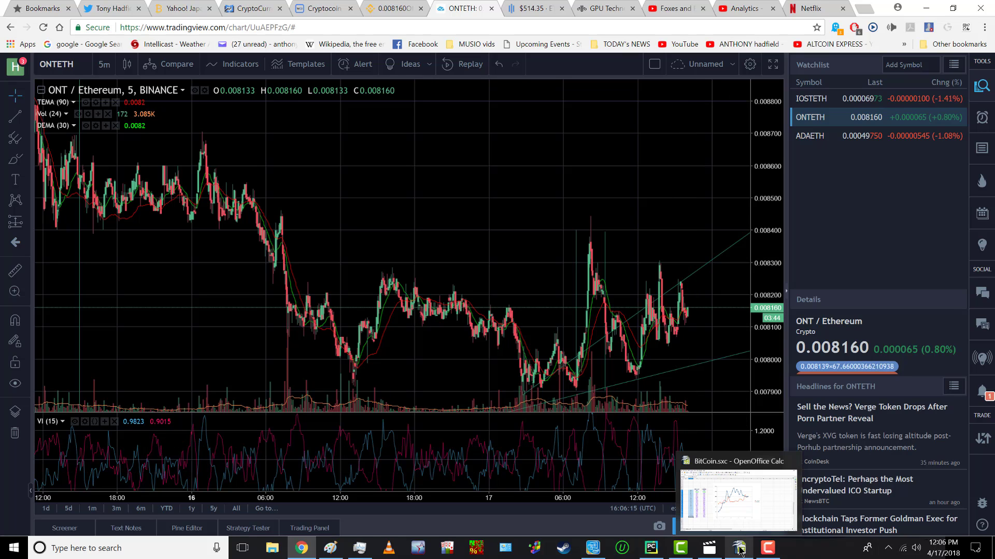
{"action": "left_click", "coordinate": [739, 550]}
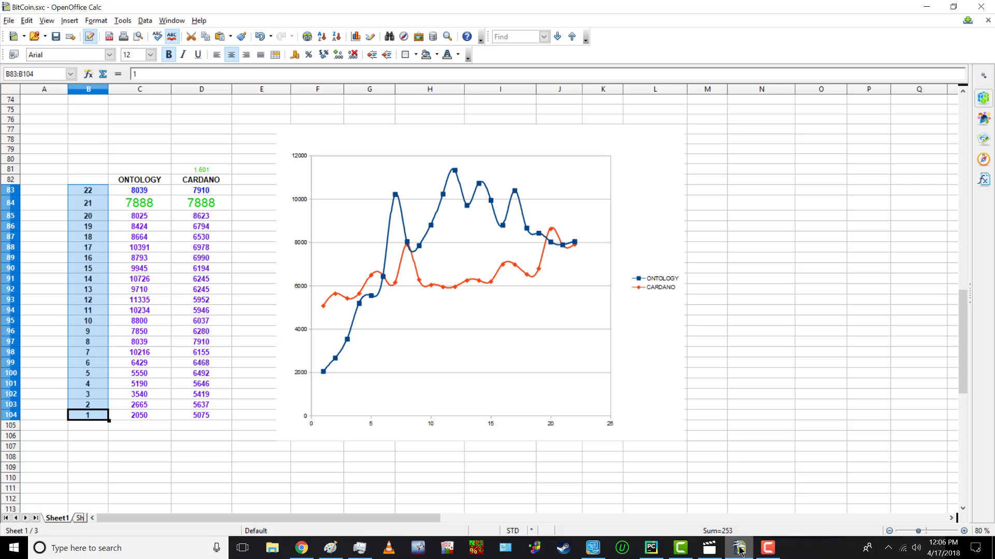
{"action": "left_click", "coordinate": [592, 548]}
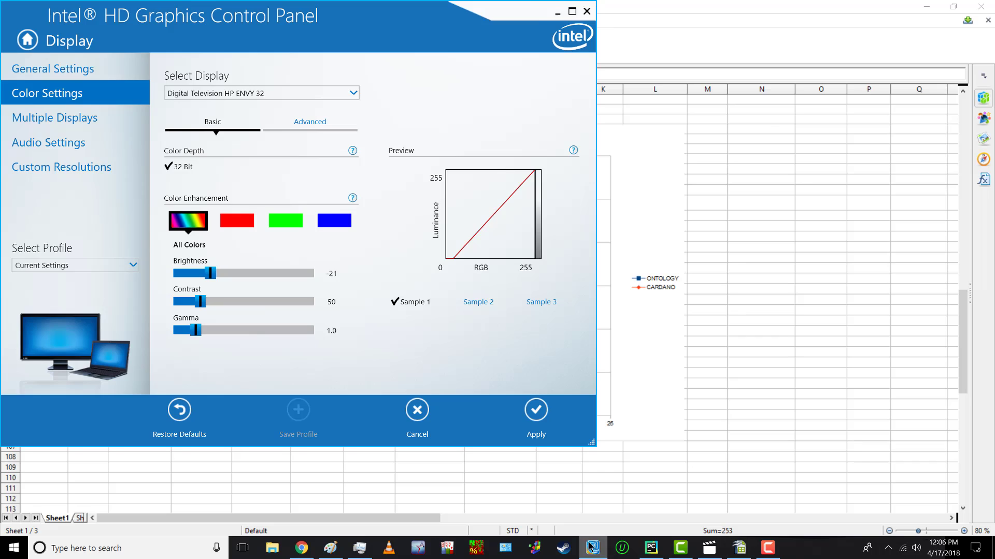
{"action": "left_click_drag", "start_coordinate": [217, 275], "coordinate": [150, 277]}
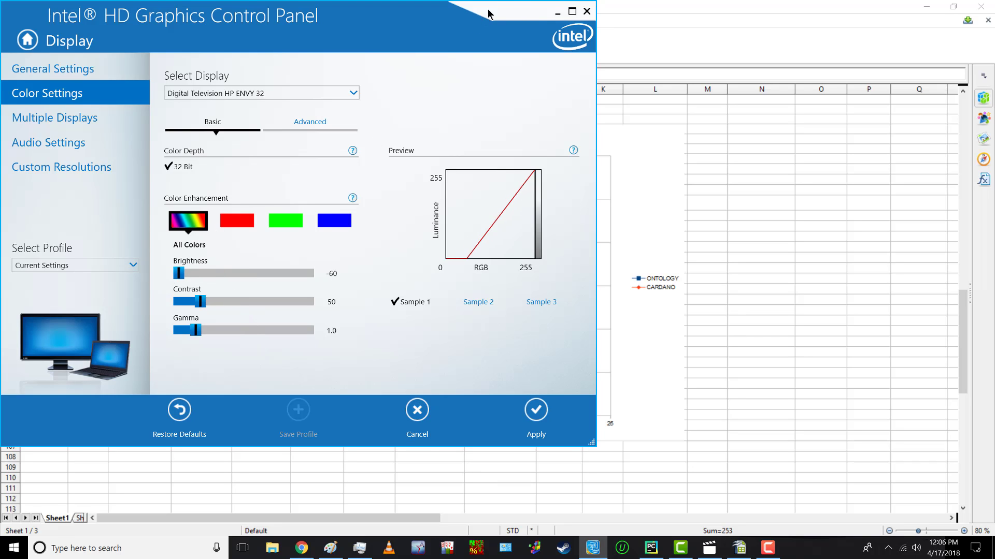
{"action": "left_click", "coordinate": [557, 17]}
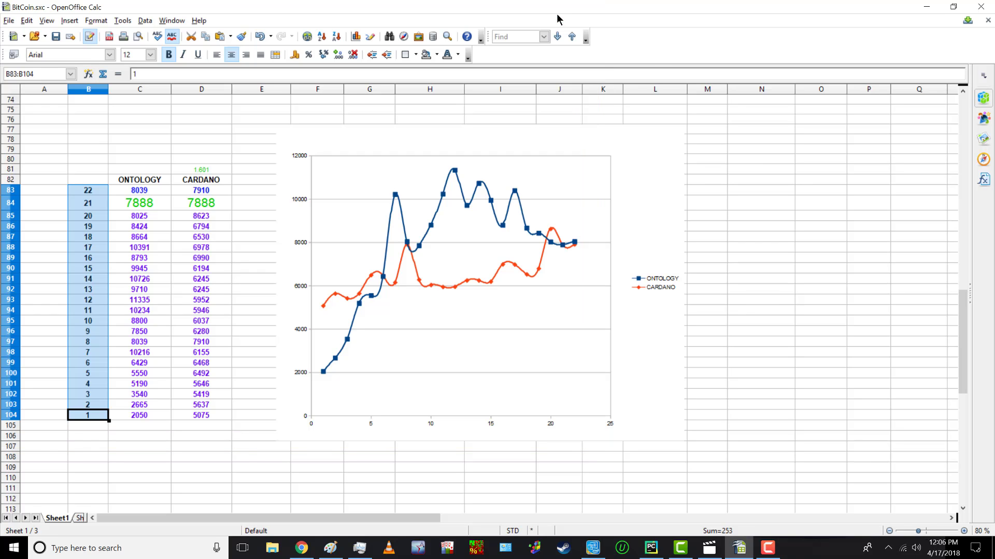
{"action": "left_click", "coordinate": [214, 170]}
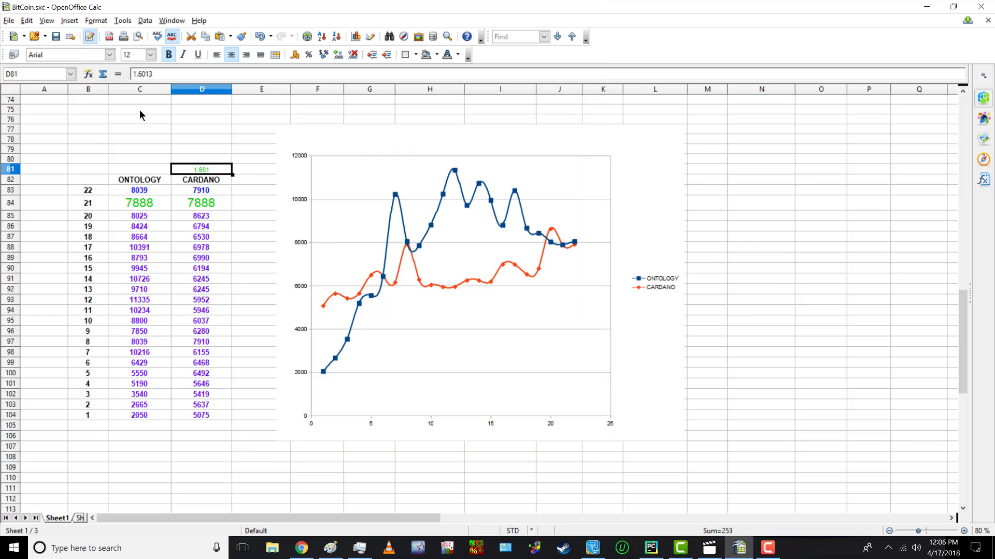
{"action": "left_click", "coordinate": [146, 207]}
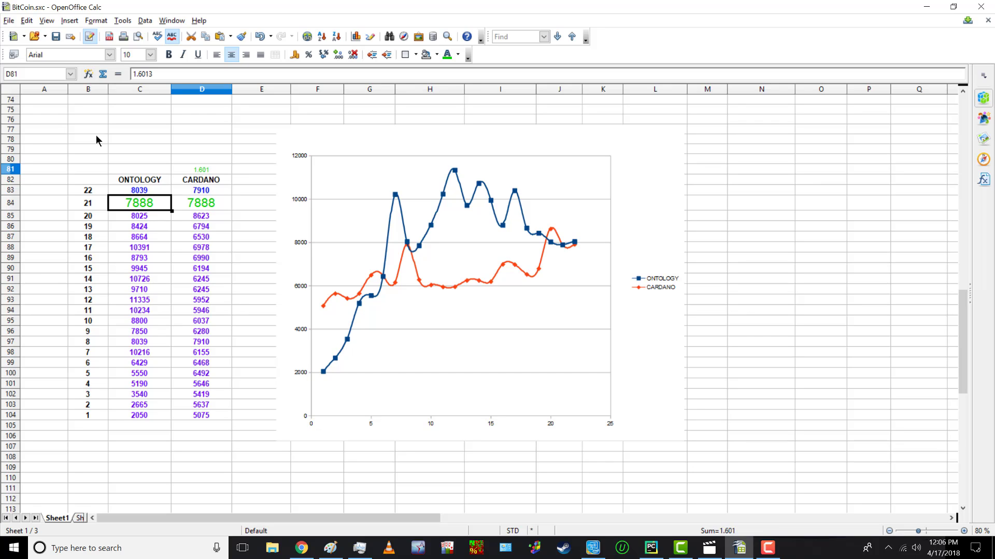
{"action": "left_click", "coordinate": [203, 209]}
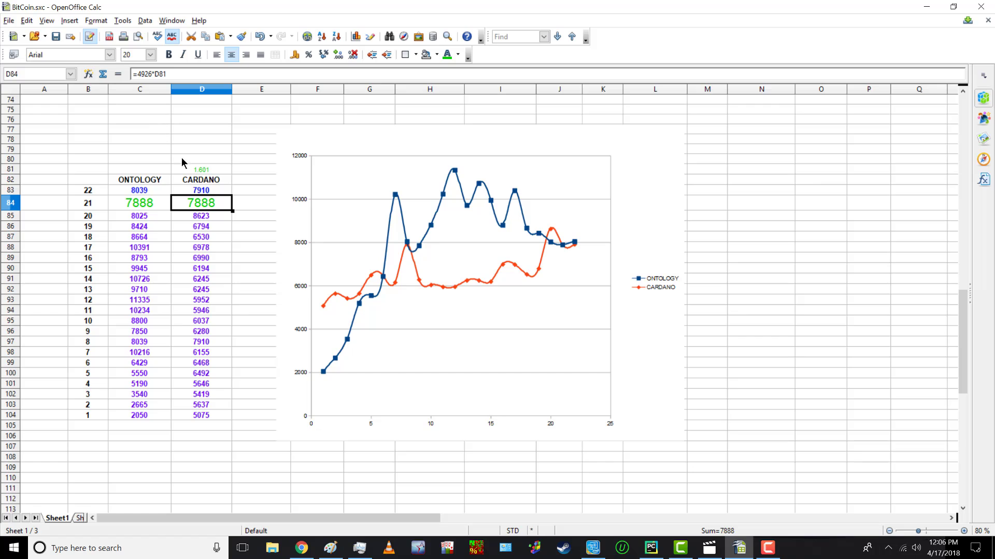
{"action": "key", "text": "Up"}
{"action": "key", "text": "Up"}
{"action": "key", "text": "Up"}
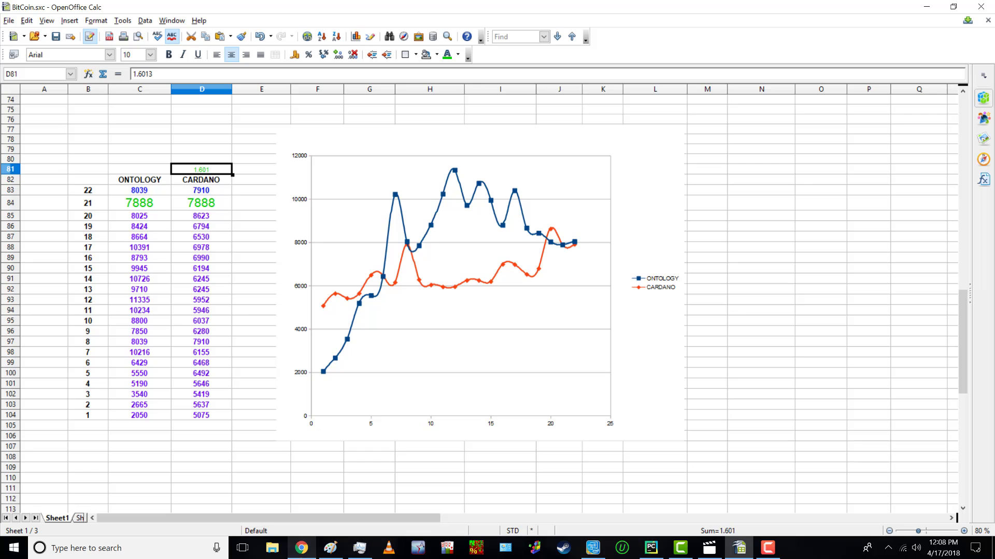
Step: With TradingView in front, restore Intel colour defaults and set brightness to -10
{"action": "left_click", "coordinate": [299, 551]}
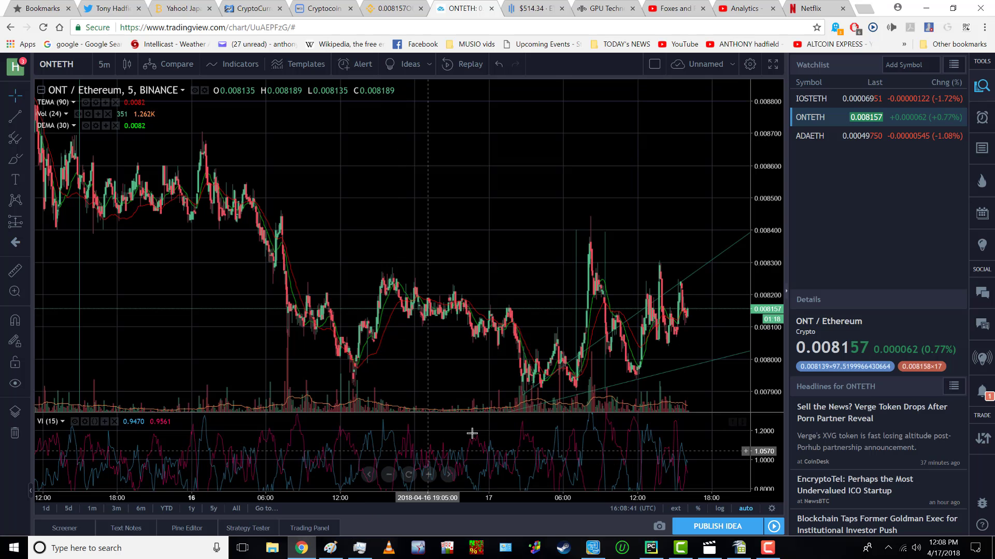
{"action": "left_click", "coordinate": [591, 550]}
{"action": "left_click", "coordinate": [180, 412]}
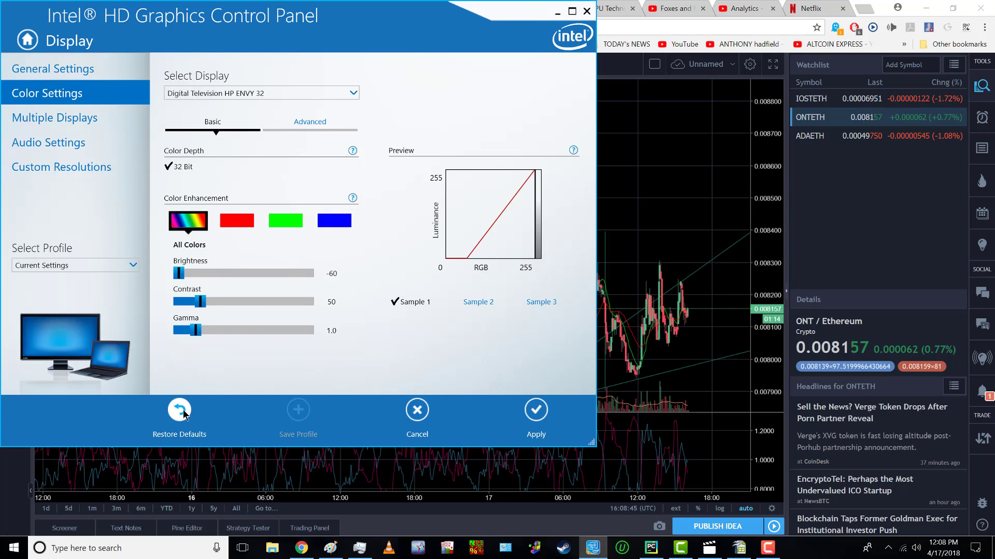
{"action": "left_click_drag", "start_coordinate": [227, 273], "coordinate": [220, 273]}
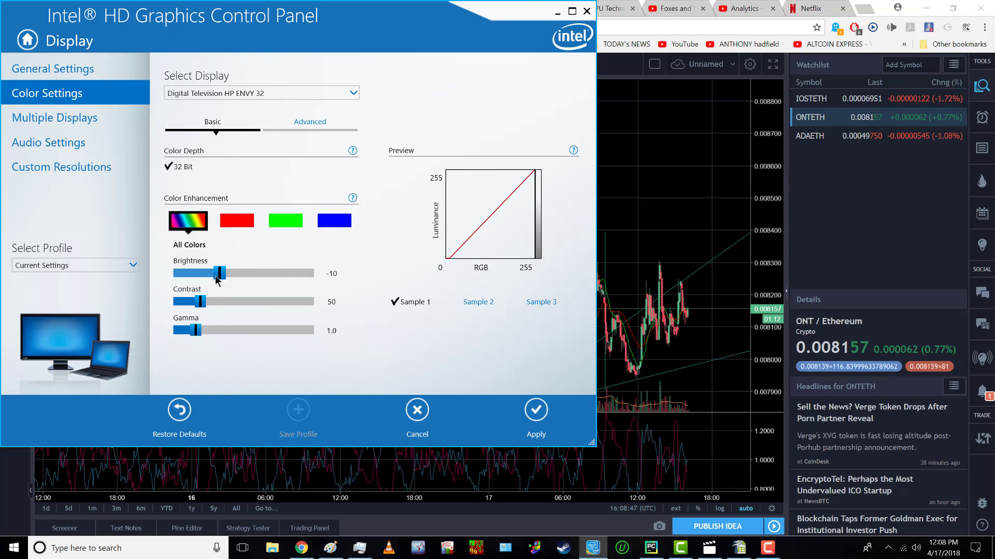
{"action": "left_click", "coordinate": [559, 13]}
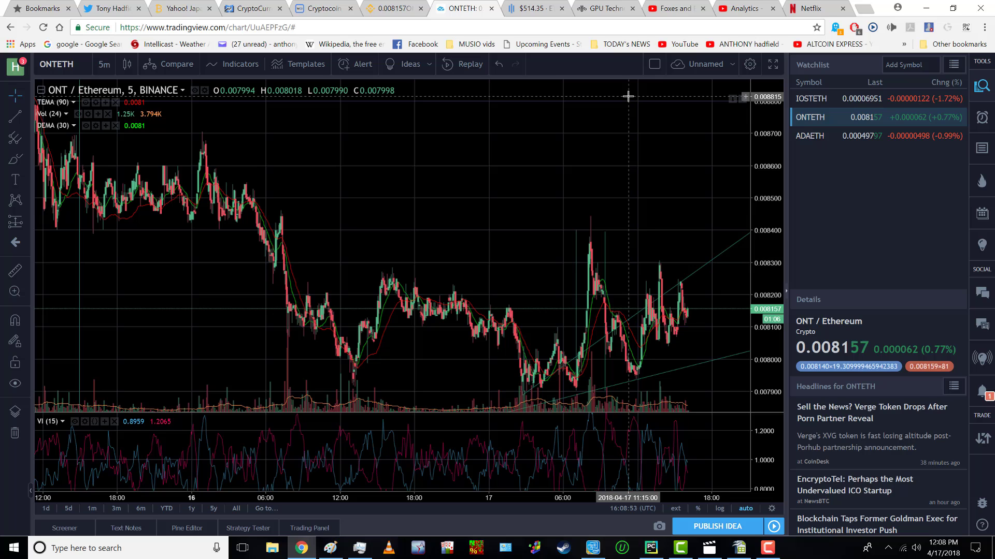
{"action": "scroll", "coordinate": [615, 113], "scroll_direction": "down", "scroll_amount": 1}
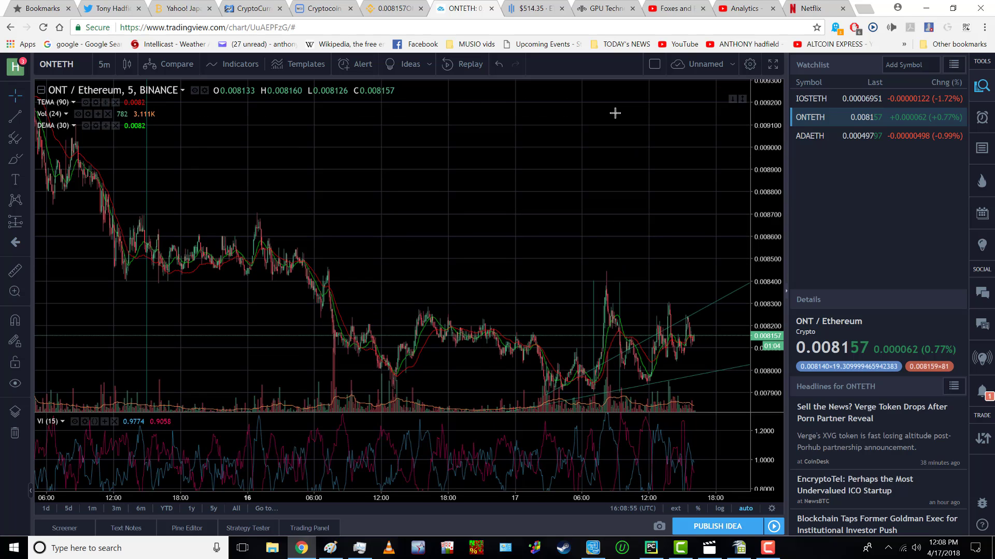
{"action": "scroll", "coordinate": [615, 113], "scroll_direction": "down", "scroll_amount": 1}
{"action": "scroll", "coordinate": [615, 112], "scroll_direction": "down", "scroll_amount": 2}
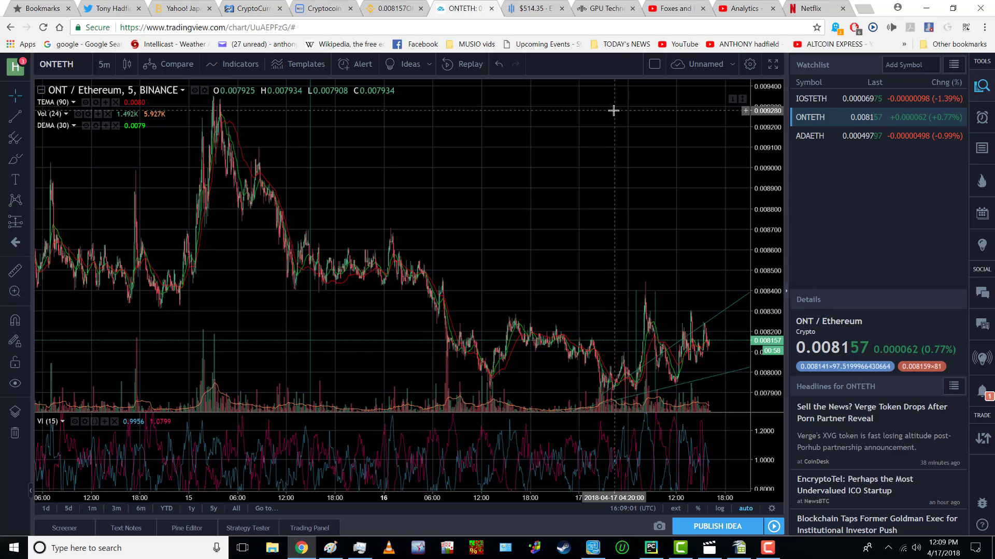
Step: Show ADAETH from the watchlist on 5-minute candles and bring up the Camtasia Recorder
{"action": "left_click", "coordinate": [805, 142]}
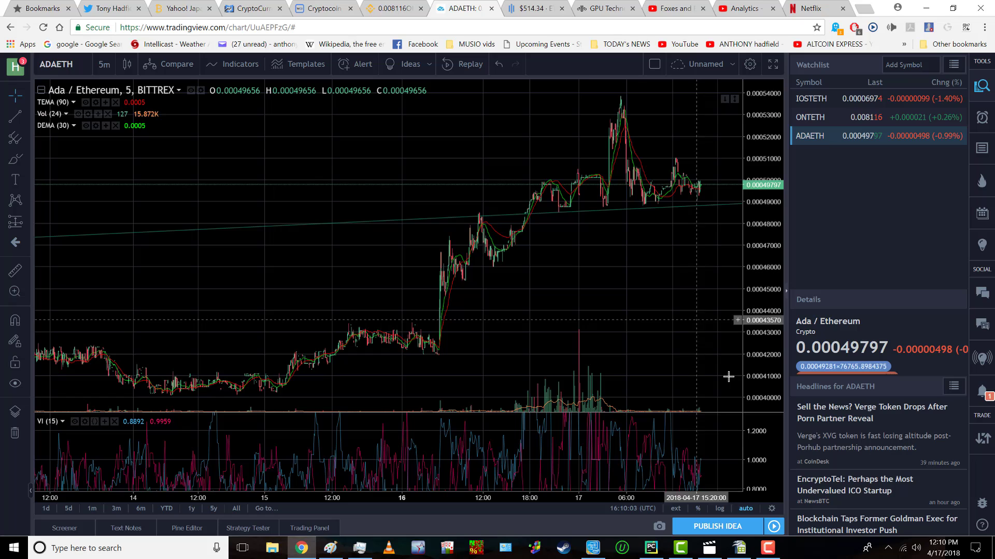
{"action": "left_click", "coordinate": [766, 550]}
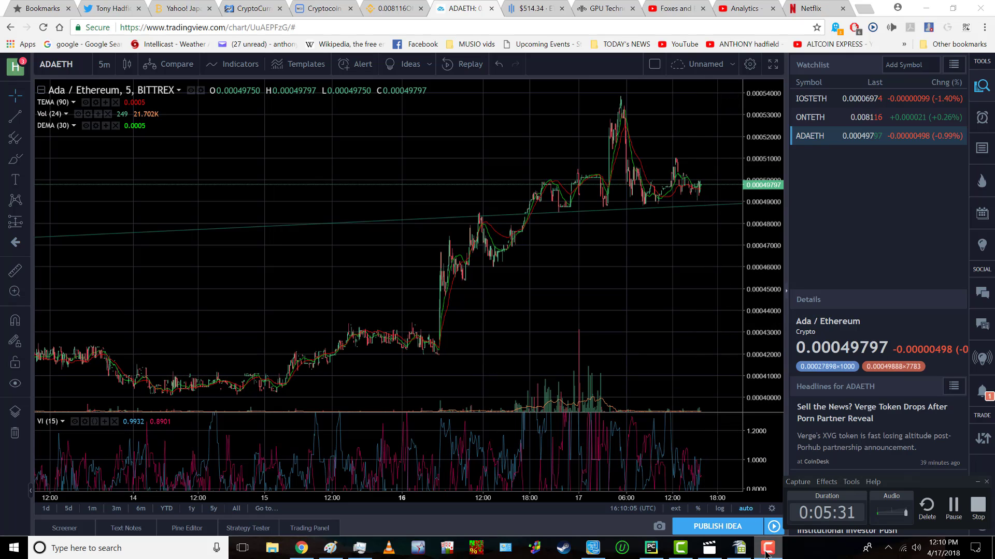